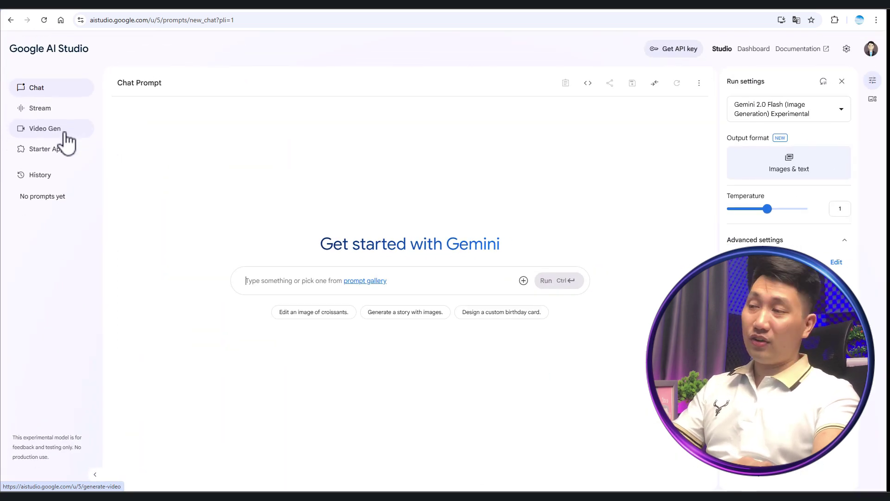
Open the video generation page and select the Veo 2 model.
left_click(65, 140)
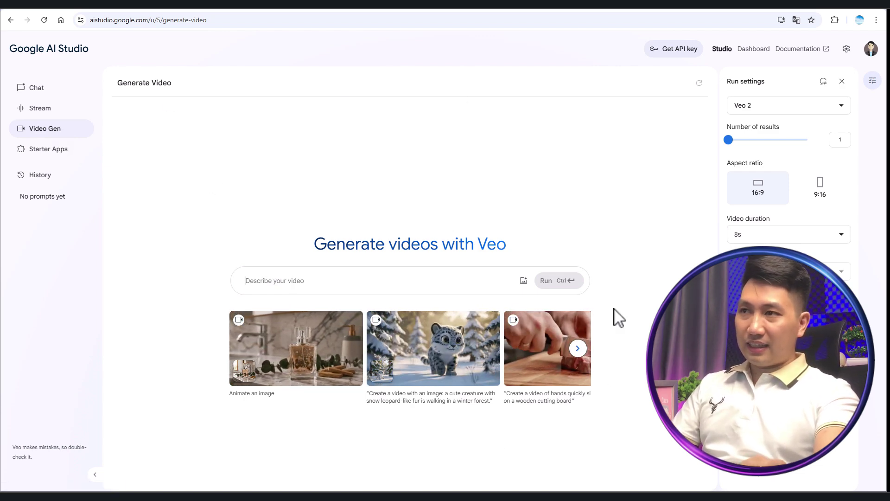
left_click(767, 109)
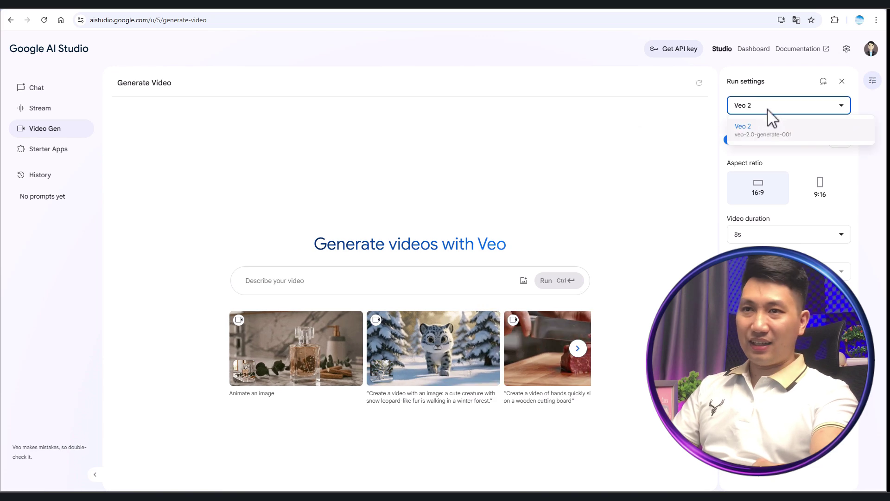
left_click(764, 126)
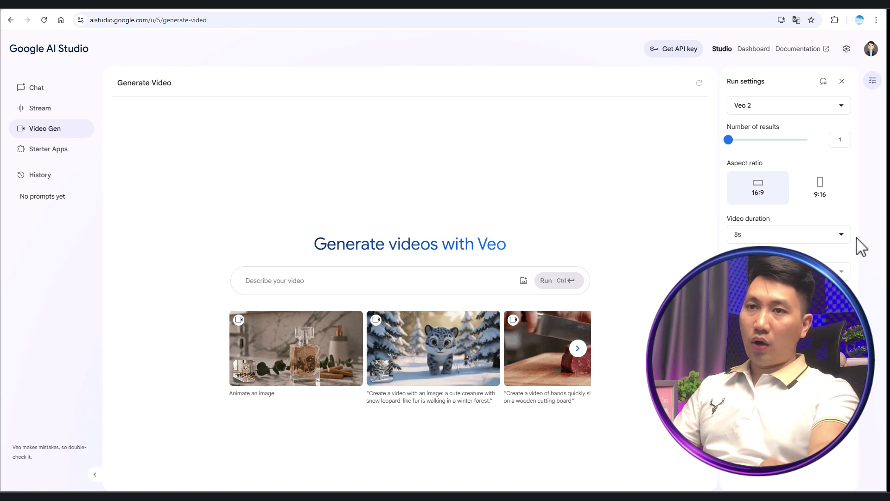
View the available video duration options without changing the setting.
left_click(844, 239)
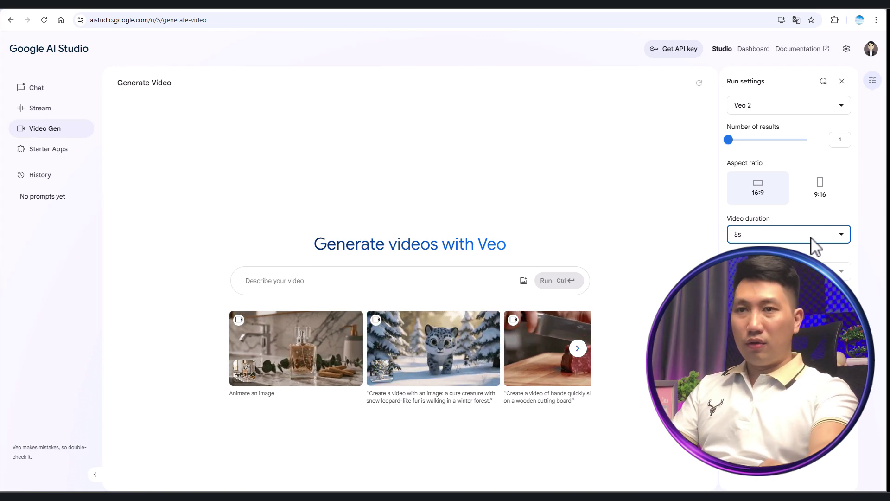
left_click(832, 235)
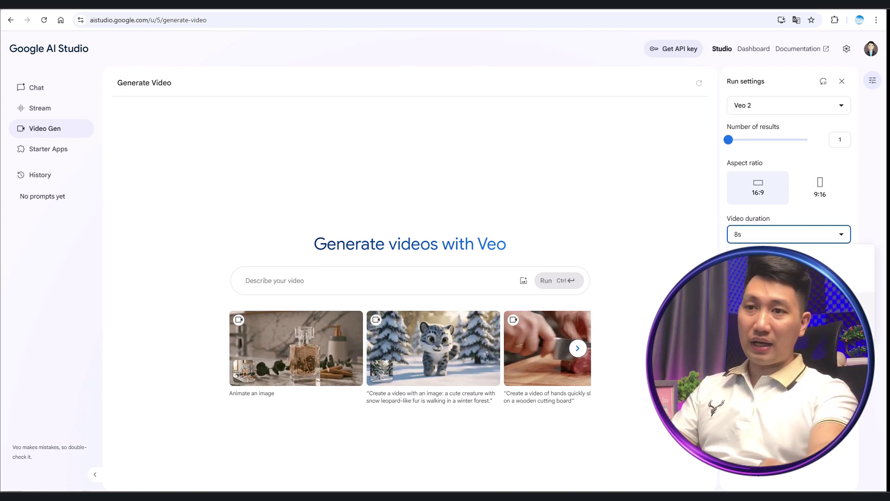
left_click(687, 258)
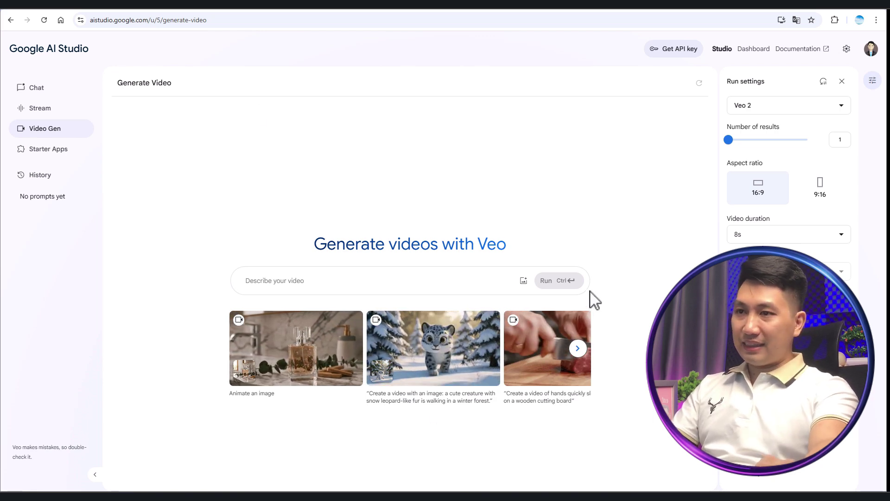
Browse forward and back through the example videos offered below the video description field.
left_click(252, 281)
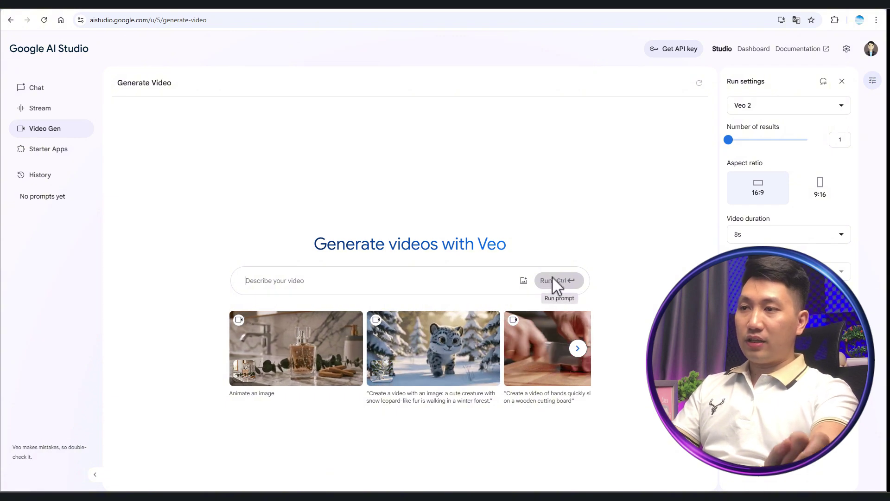
left_click(577, 351)
left_click(242, 349)
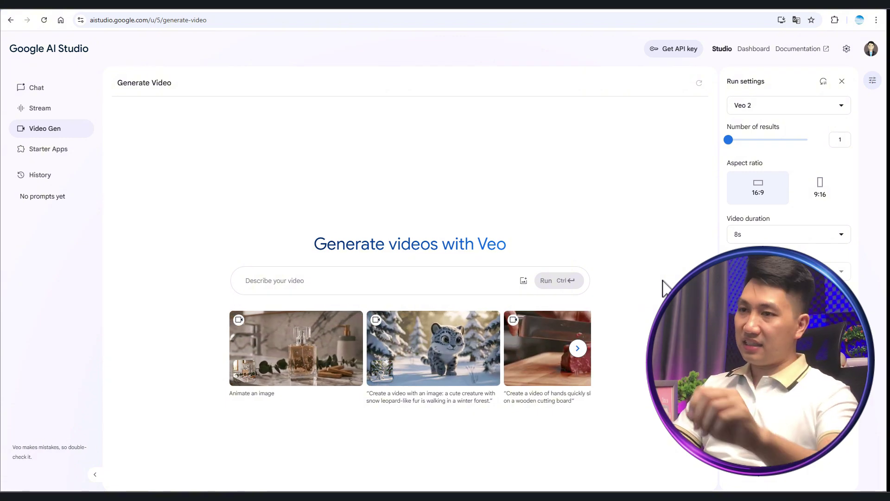
Switch to the ChatGPT conversation and copy the Cảnh 1 prompt about a juicy steak being sliced.
left_click(329, 279)
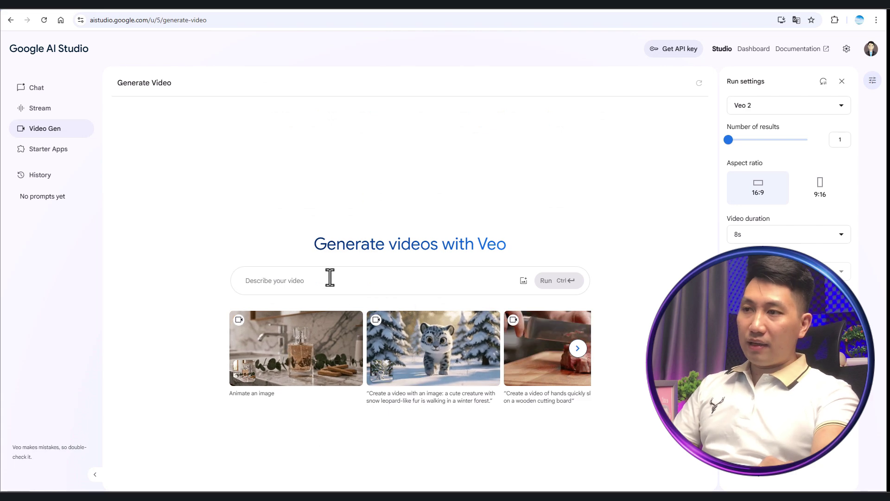
left_click(51, 10)
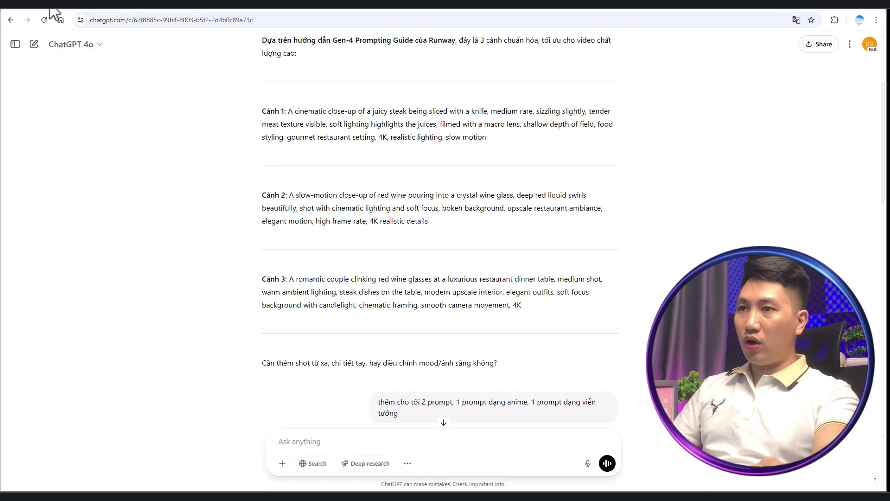
left_click_drag(289, 112, 513, 135)
key("ctrl+c")
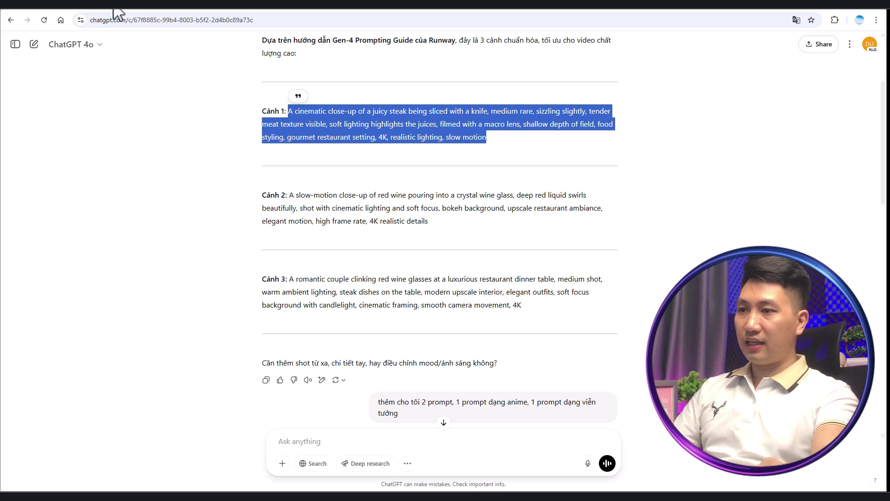
Return to Google AI Studio, paste the steak prompt as the video description and generate the video.
left_click(114, 9)
left_click(306, 280)
key("ctrl+v")
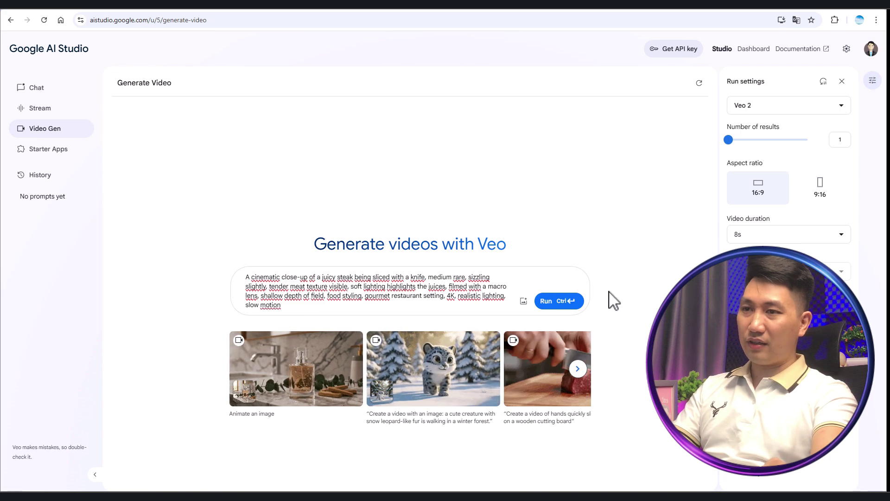
left_click(568, 305)
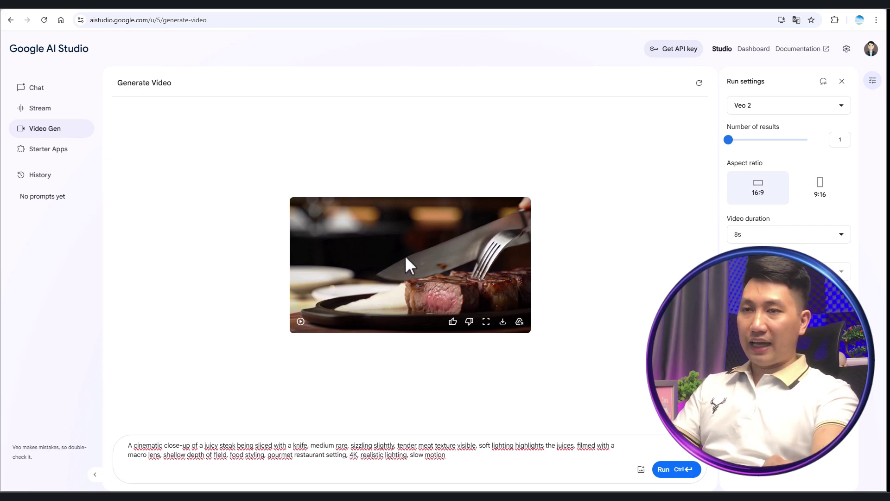
Play the generated steak video in the enlarged viewer and close the viewer.
left_click(486, 322)
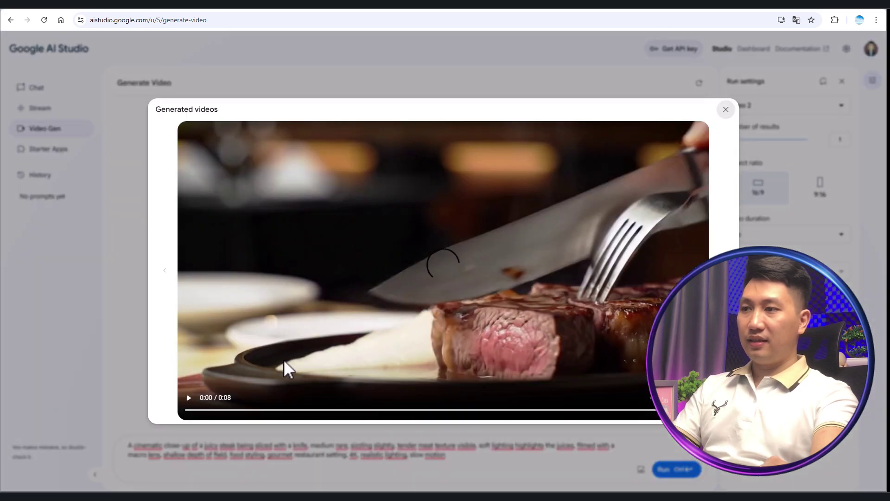
left_click(189, 400)
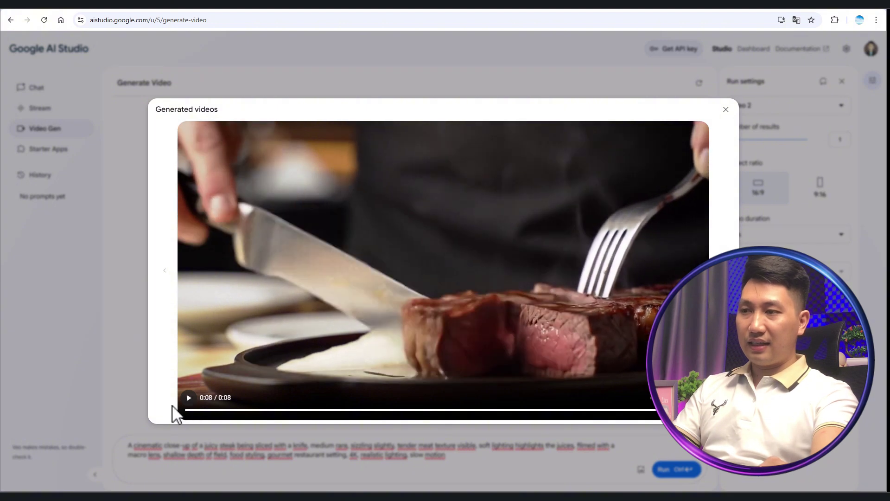
left_click(181, 411)
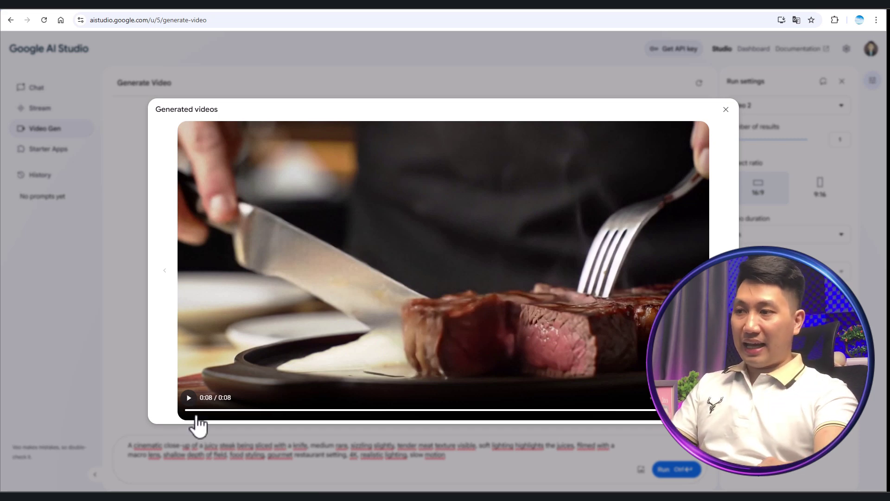
left_click(190, 398)
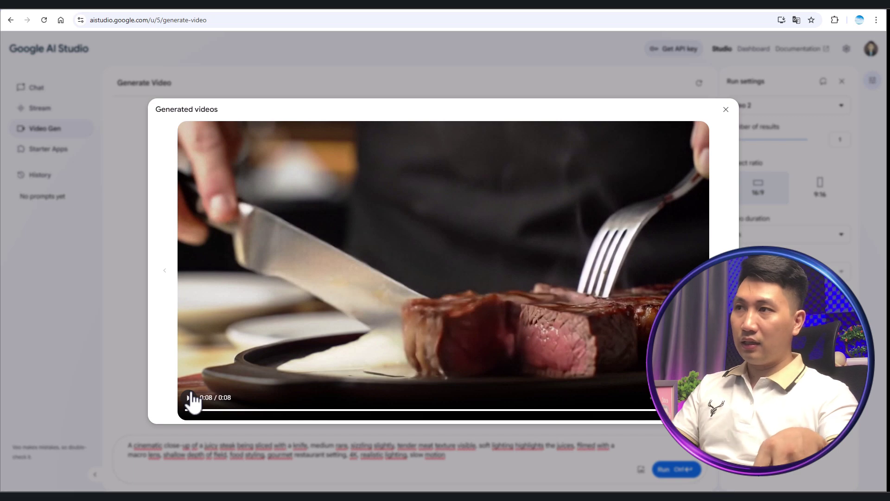
left_click(726, 110)
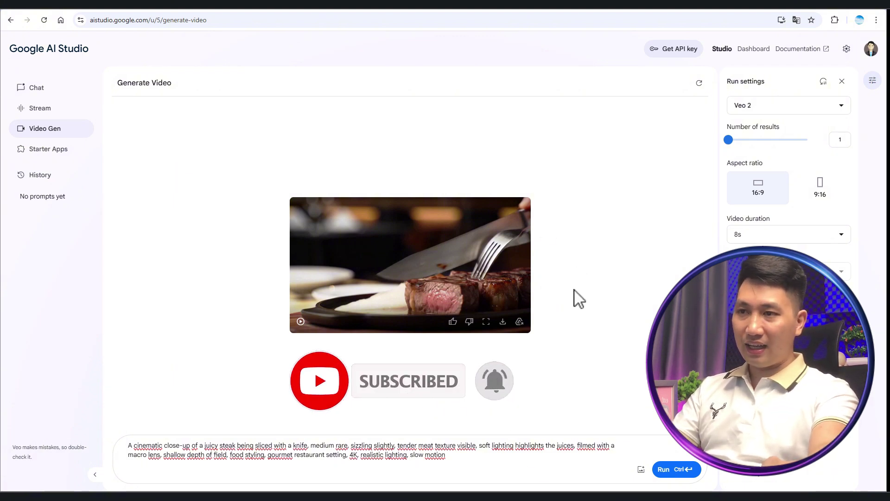
Download the generated steak video with a copy saved to Drive, and reload the page.
left_click(503, 322)
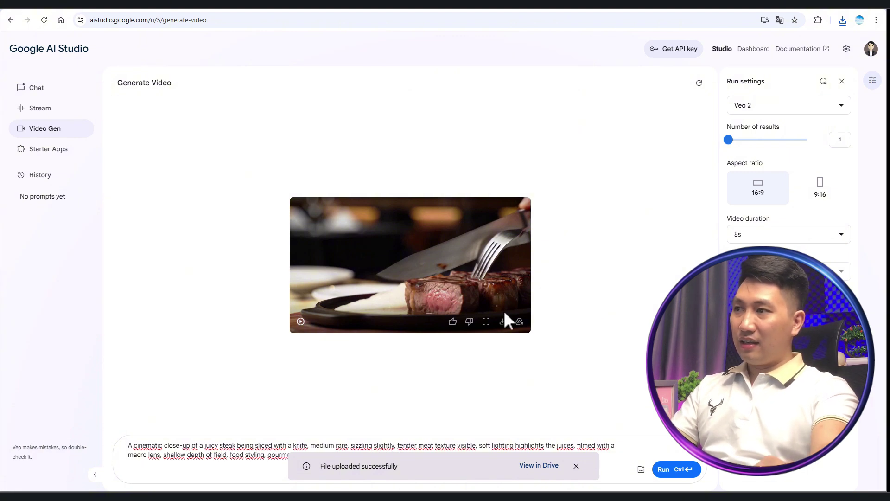
key("F5")
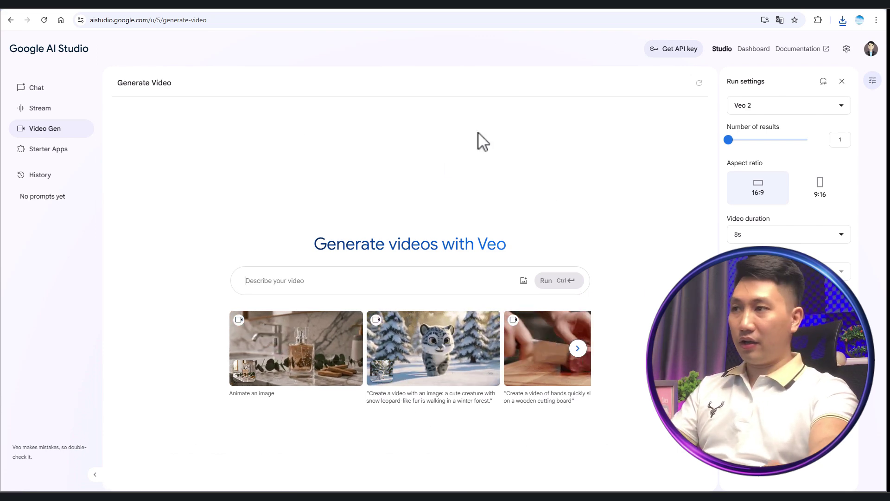
Check the prompt history, and paste the steak prompt again as a new video description.
left_click(50, 175)
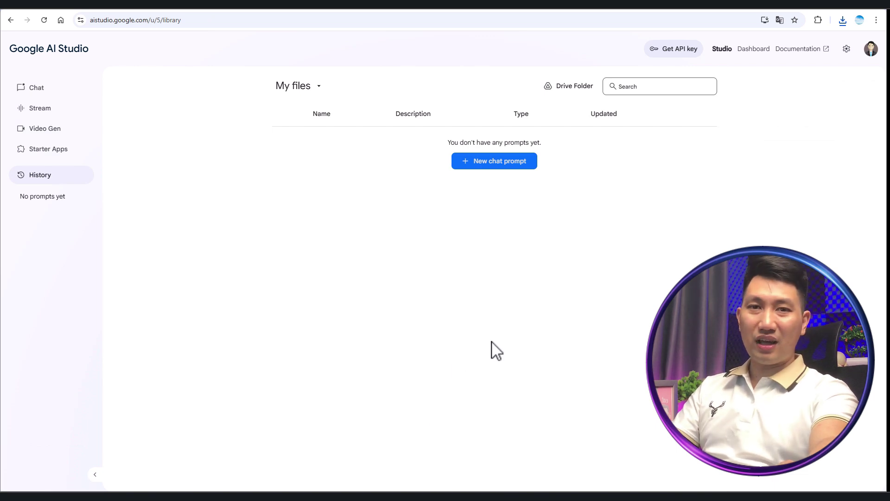
left_click(61, 131)
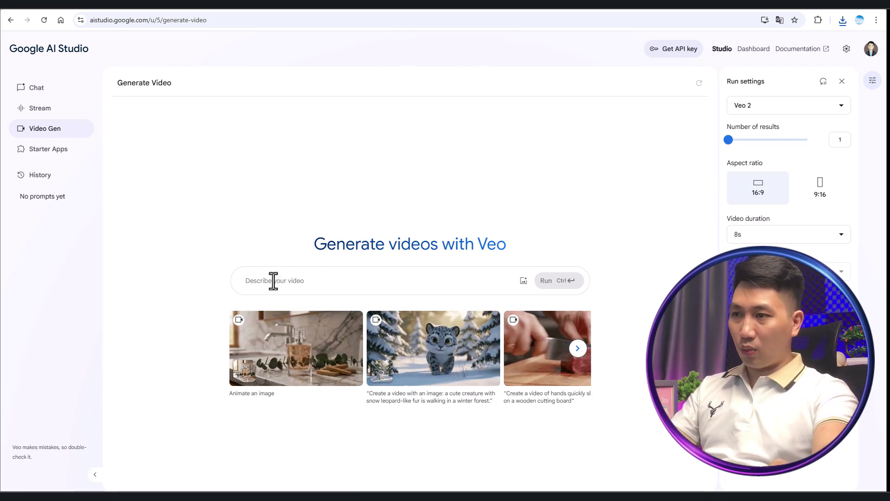
key("ctrl+v")
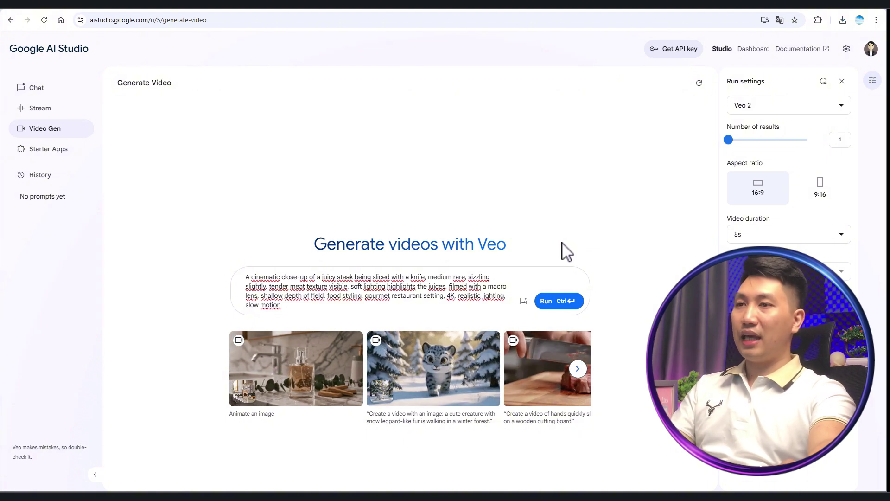
Browse the sample media images that can be added to the prompt, and close the gallery.
left_click(523, 303)
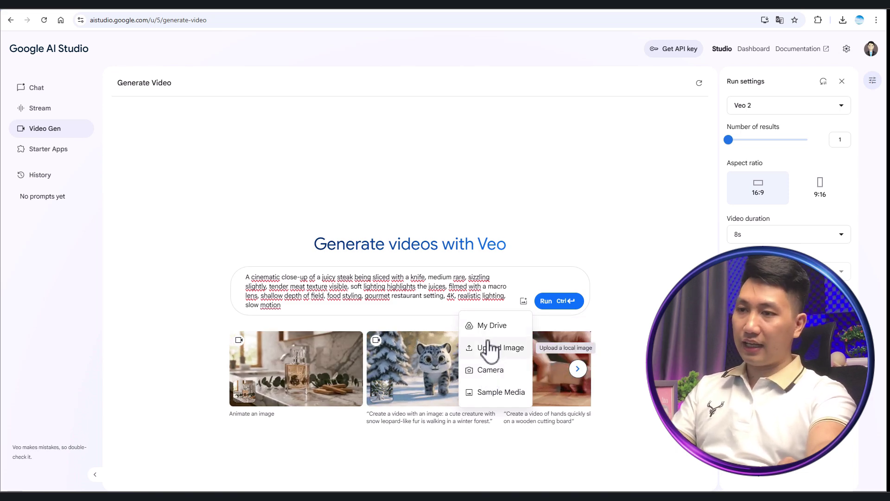
left_click(493, 393)
scroll(441, 274, "down", 1)
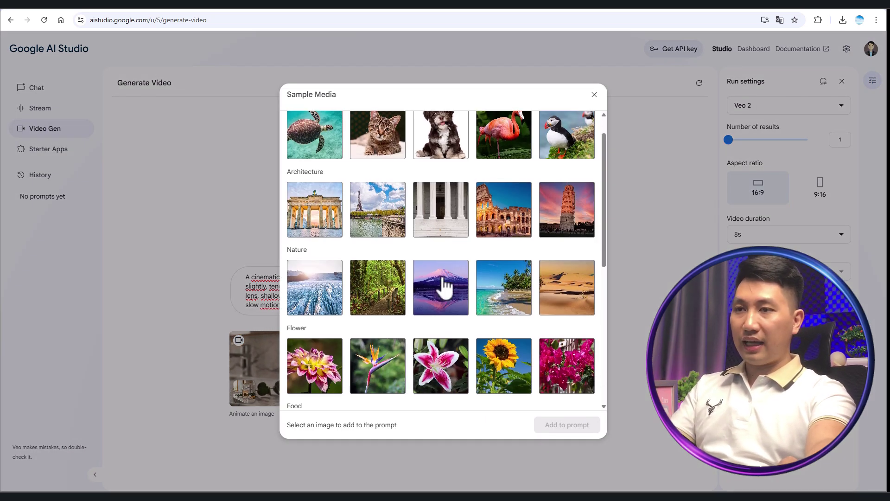
scroll(444, 284, "down", 6)
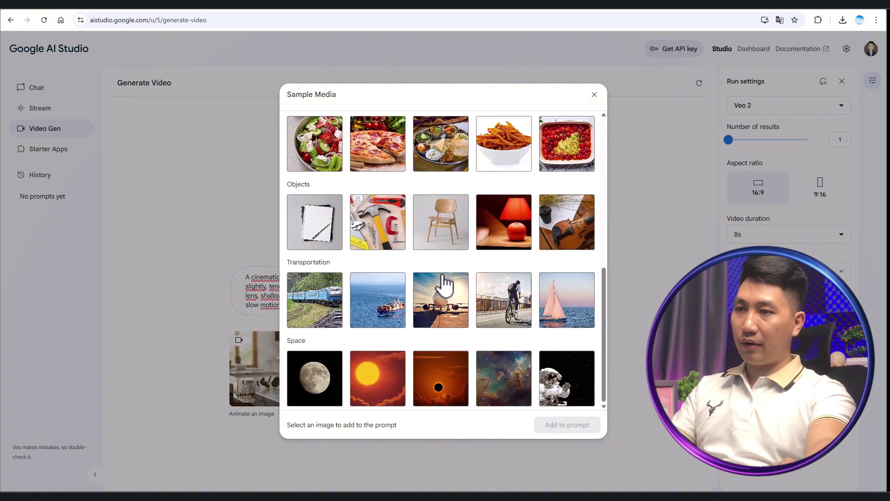
scroll(443, 277, "up", 7)
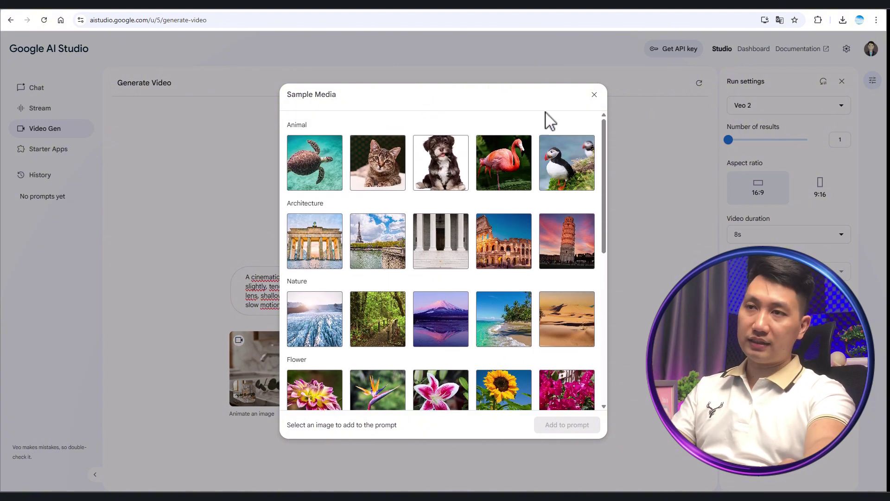
left_click(594, 94)
Upload a local image of a sliced steak to the prompt and generate a video from it.
left_click(523, 301)
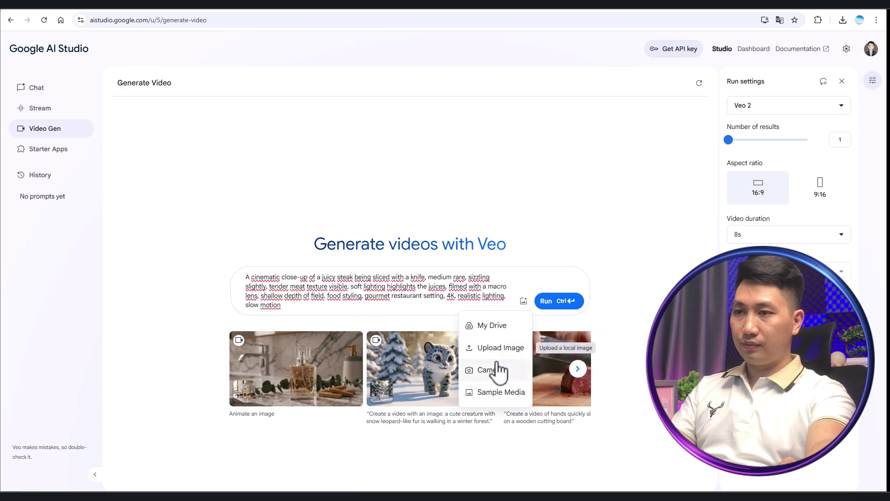
left_click(501, 350)
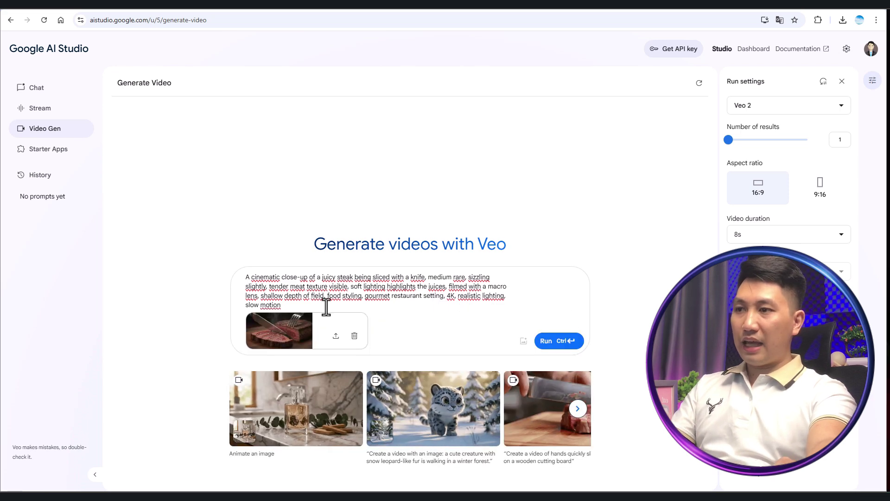
left_click(558, 342)
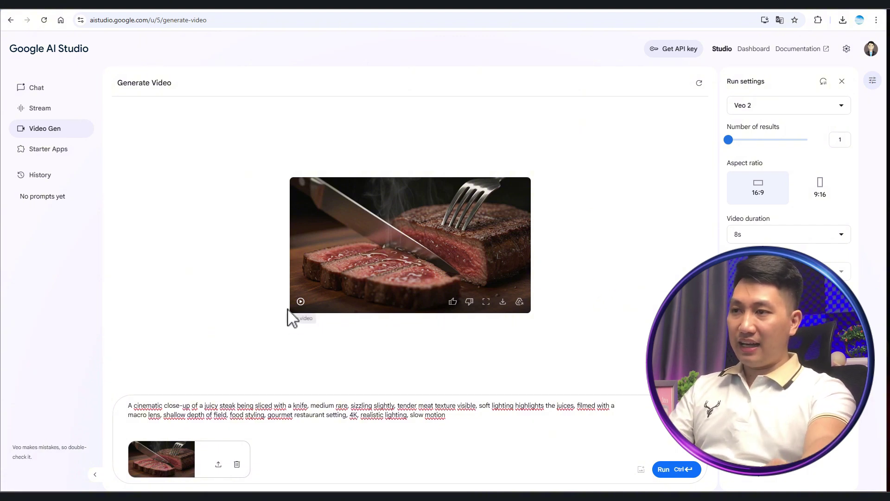
Play the image-based steak video enlarged and compare it with the Gen-4 Turbo version in Runway.
left_click(486, 302)
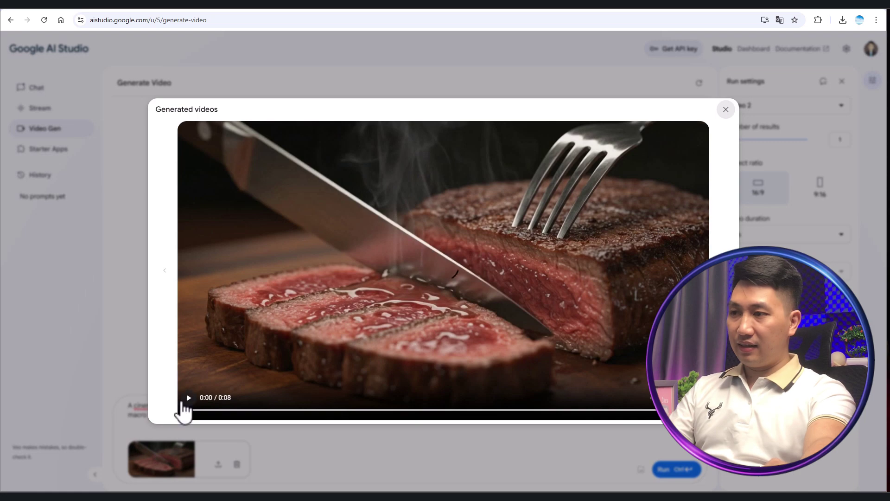
left_click(184, 402)
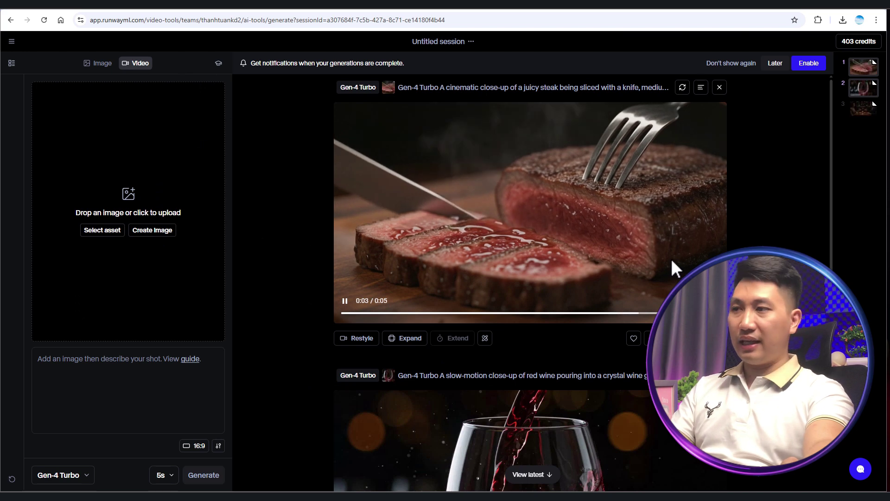
left_click(81, 391)
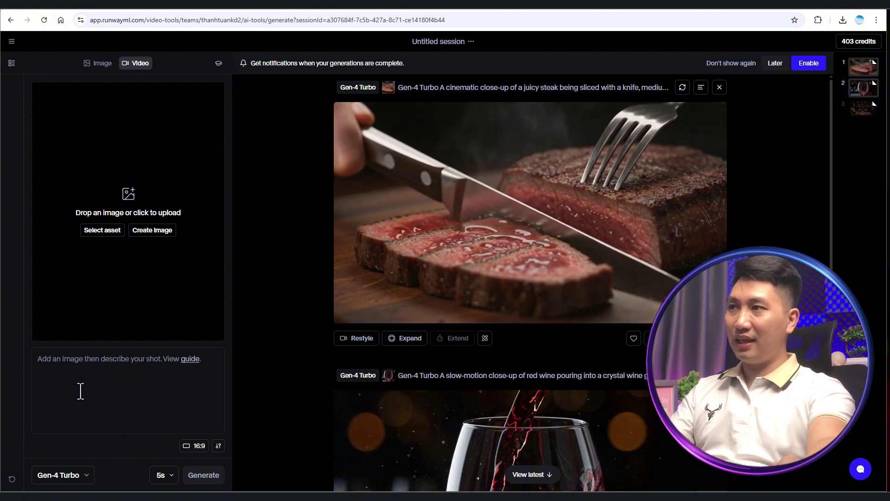
Copy the Cảnh 2 prompt about red wine pouring from ChatGPT and return to Google AI Studio.
left_click(38, 7)
left_click_drag(288, 193, 461, 232)
key("ctrl+c")
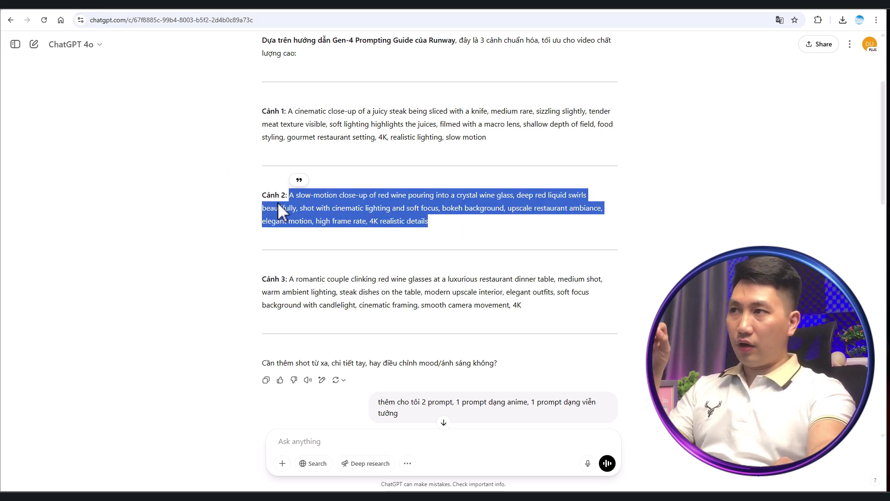
left_click(116, 10)
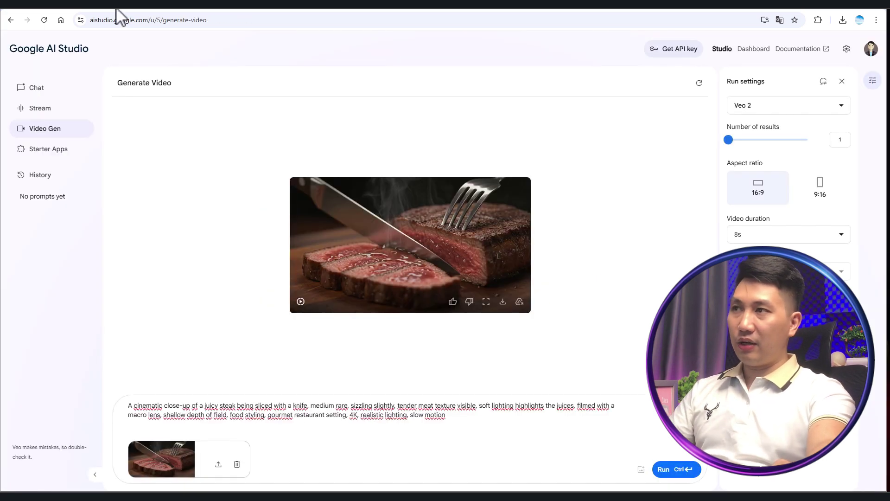
Paste the Cảnh 2 prompt about red wine pouring into a crystal glass as the video description and generate the video.
left_click(46, 6)
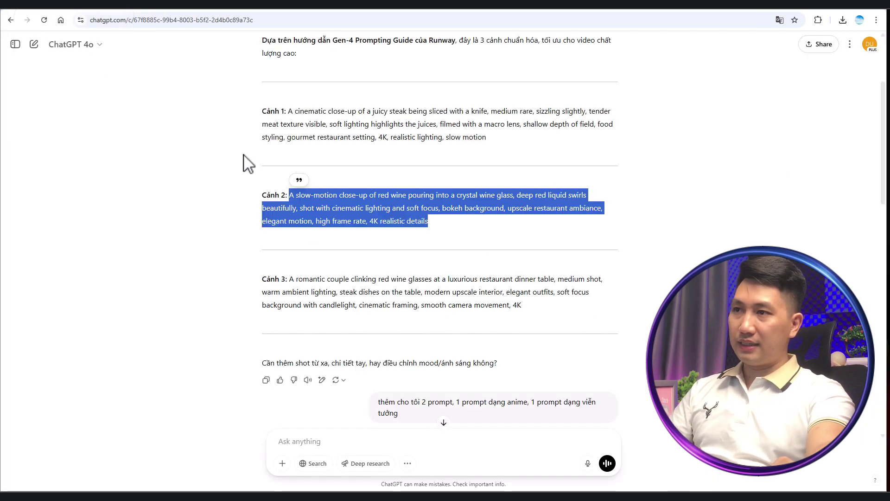
left_click(116, 9)
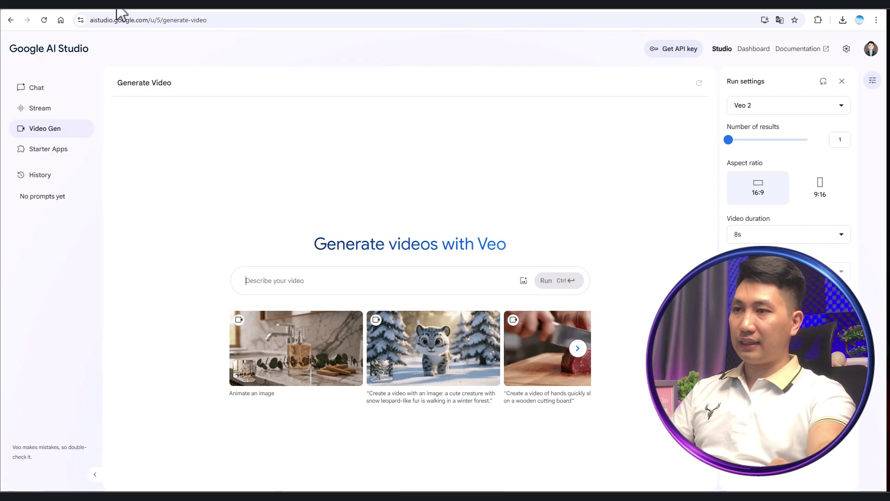
left_click(376, 277)
key("ctrl+v")
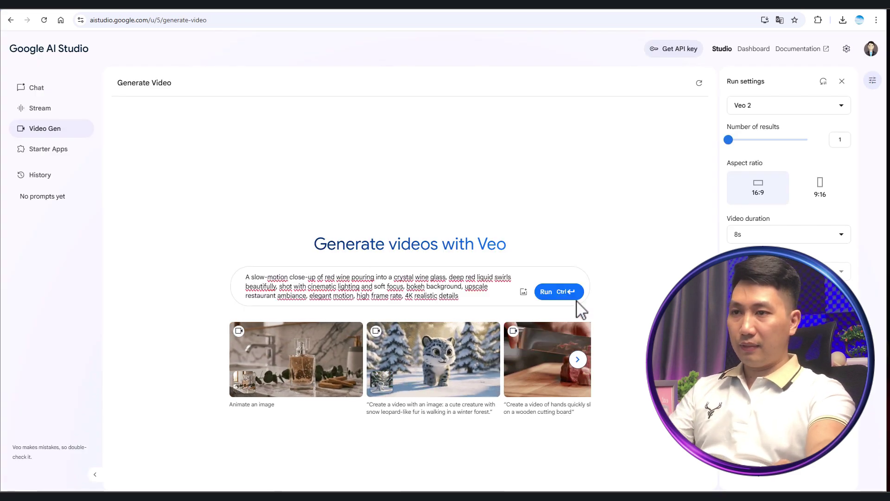
left_click(558, 292)
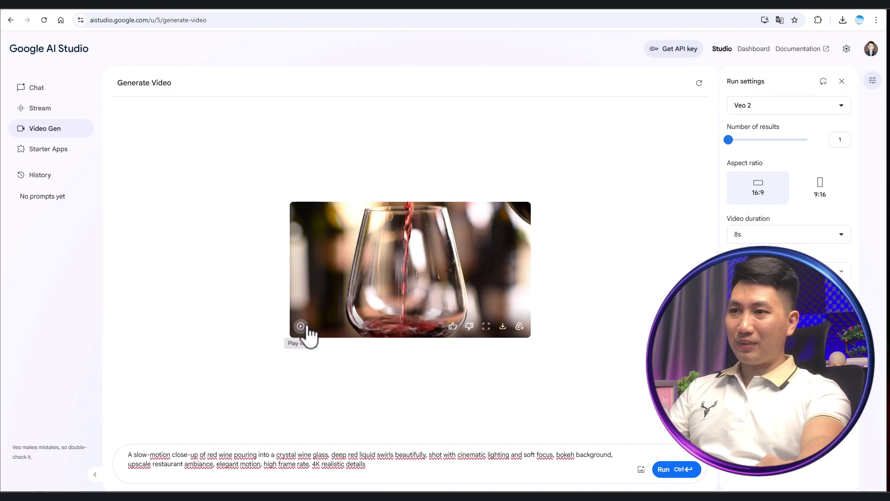
Play the text-generated red wine video in the enlarged viewer and close it.
left_click(301, 326)
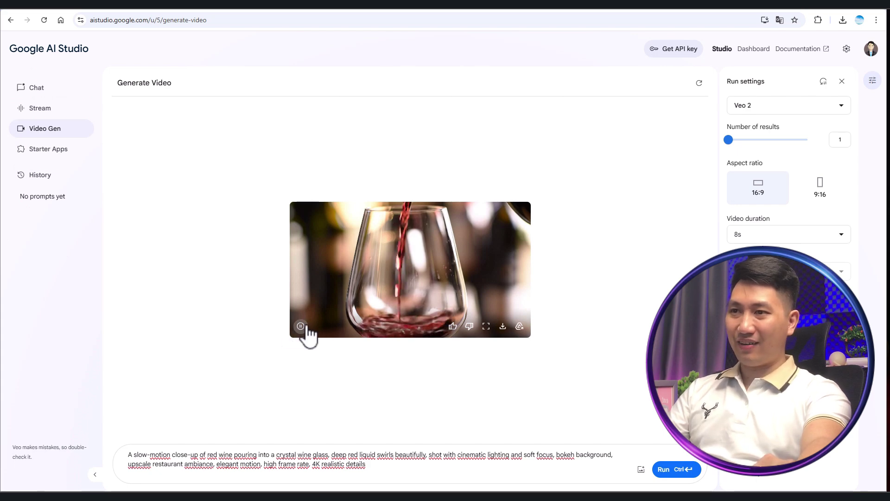
left_click(486, 326)
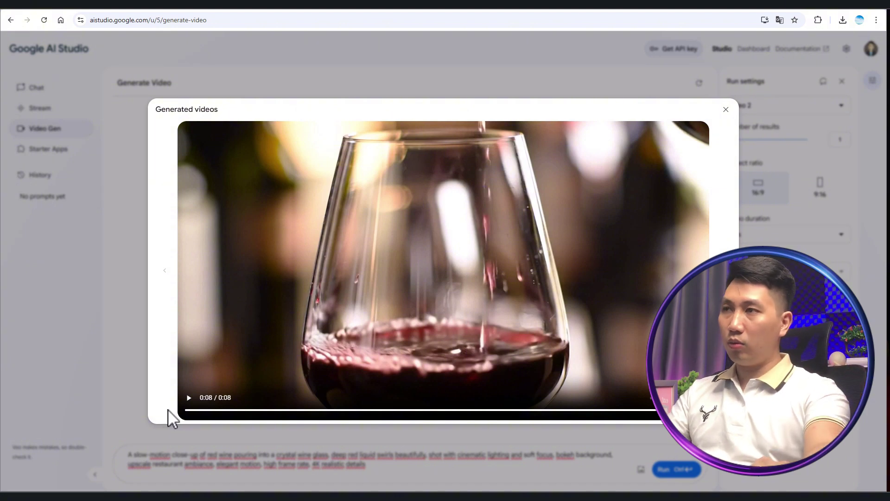
left_click(726, 110)
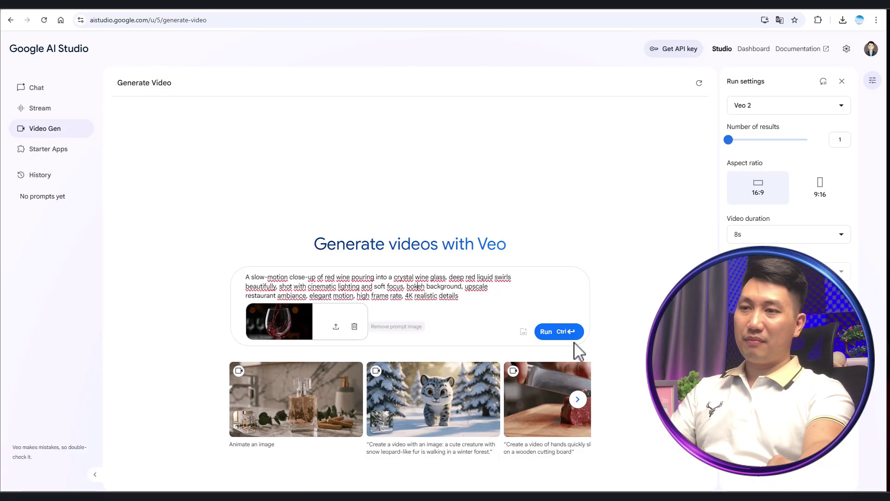
Generate a video from the red wine prompt combined with the wine glass image, and play it enlarged.
left_click(558, 330)
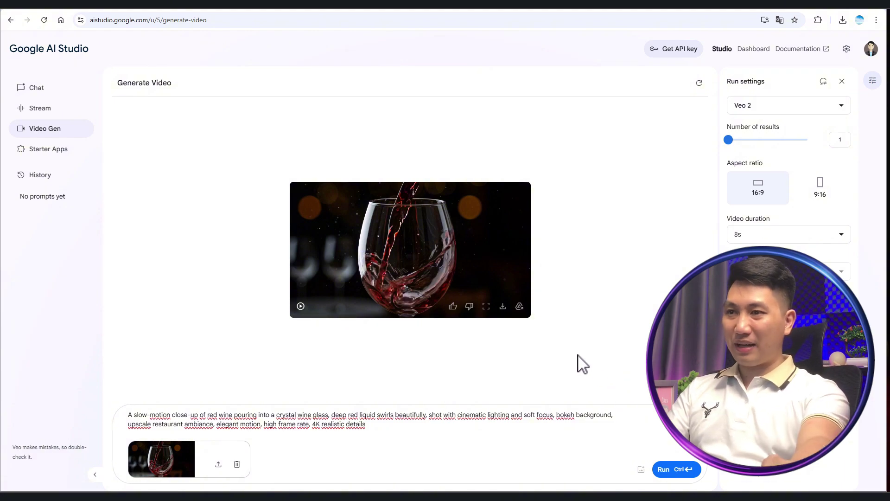
left_click(486, 306)
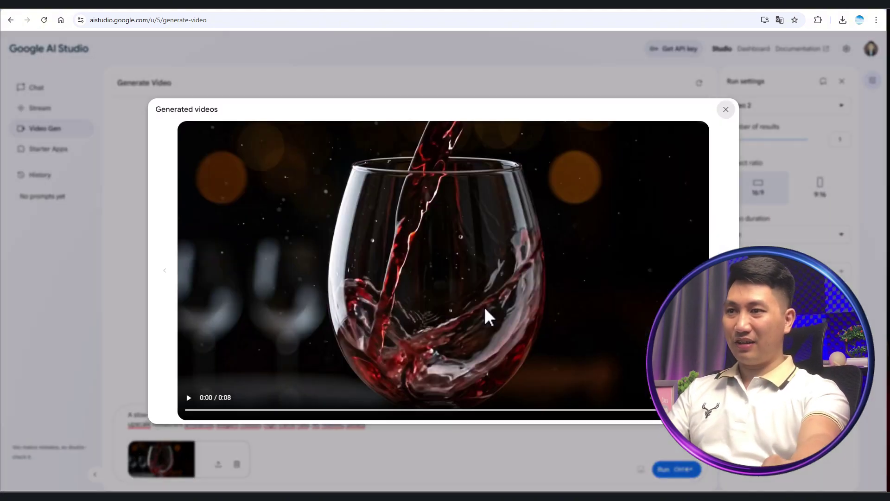
left_click(189, 398)
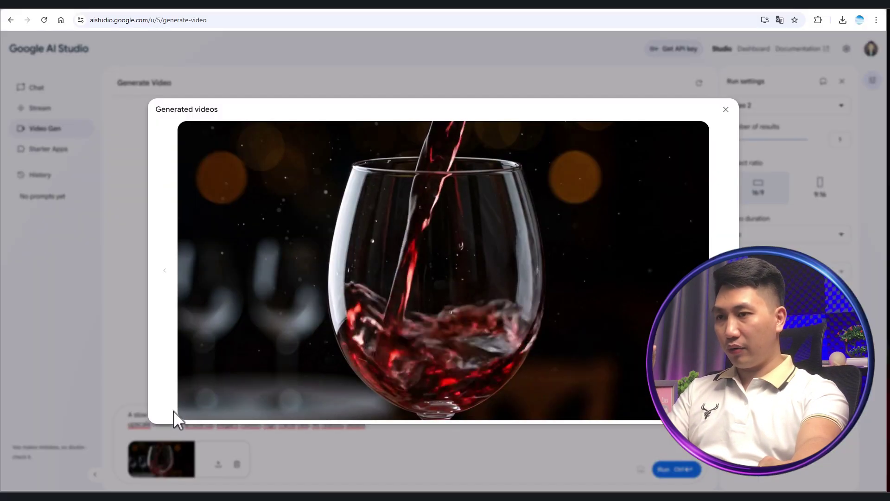
mouse_move(180, 409)
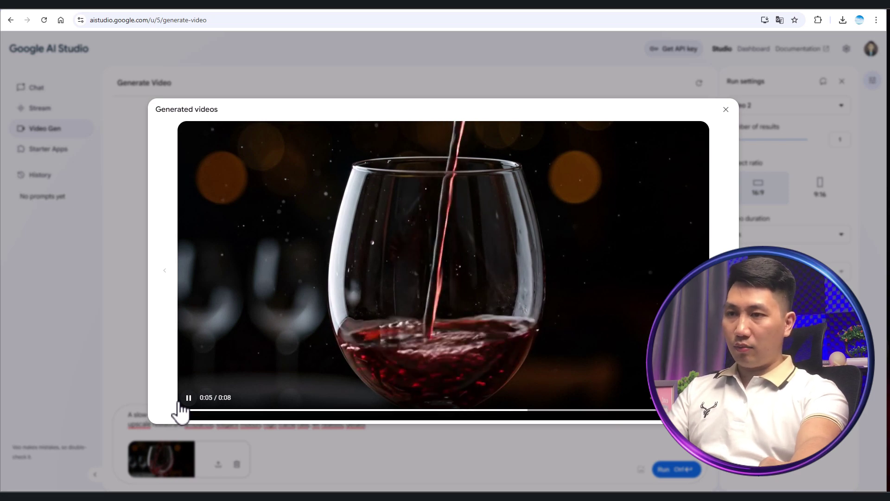
Switch to Runway and examine the Gen-4 Turbo version of the red wine video.
left_click(175, 10)
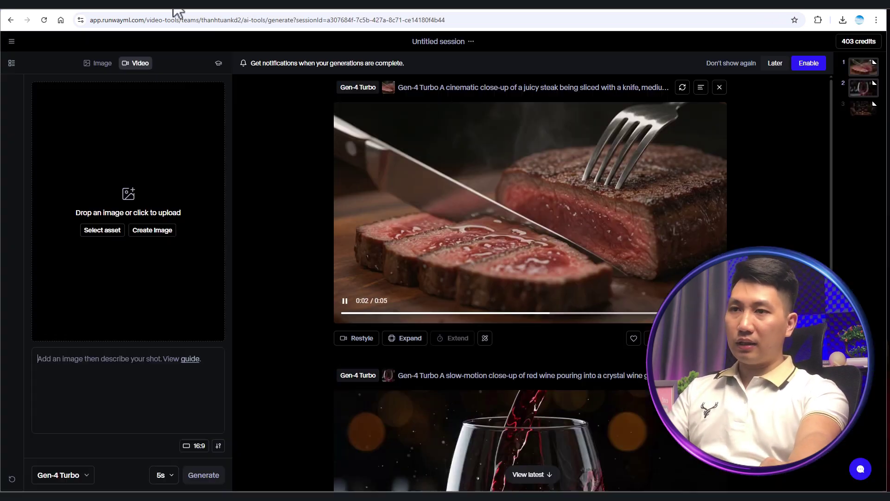
scroll(763, 232, "down", 5)
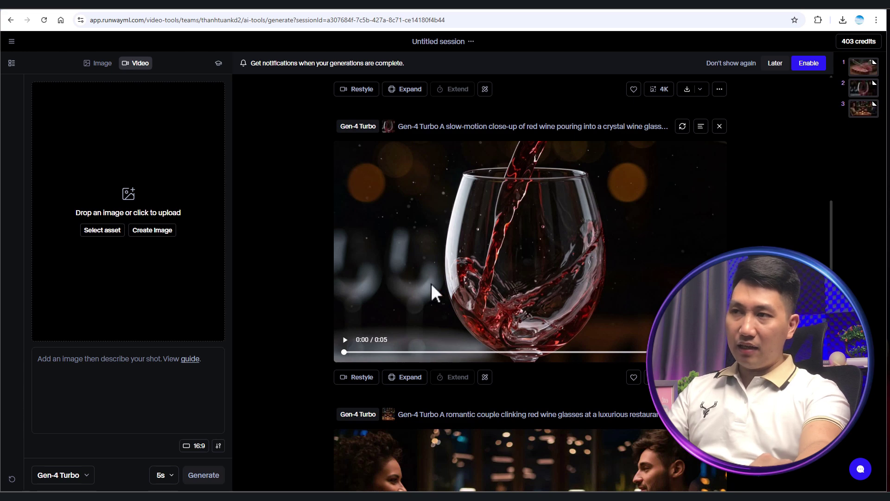
mouse_move(570, 126)
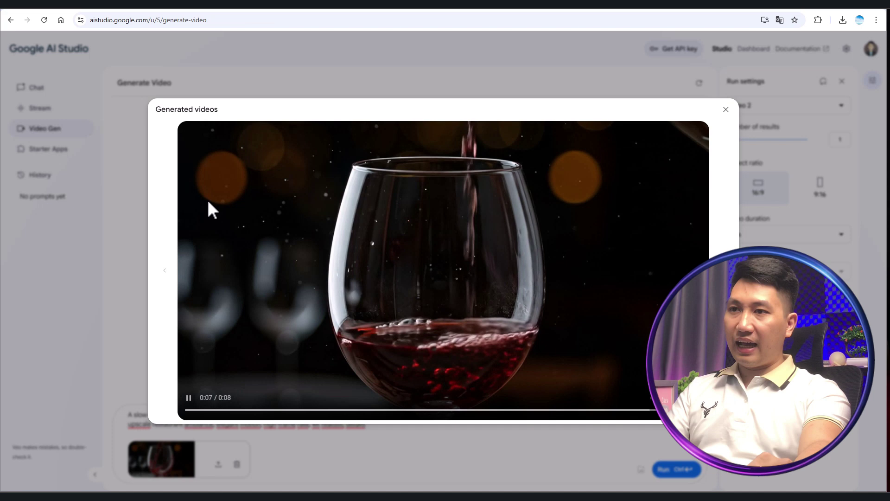
Replay the opening of the image-based wine video in Google AI Studio from the start and pause it about one second in.
left_click(188, 399)
left_click(188, 411)
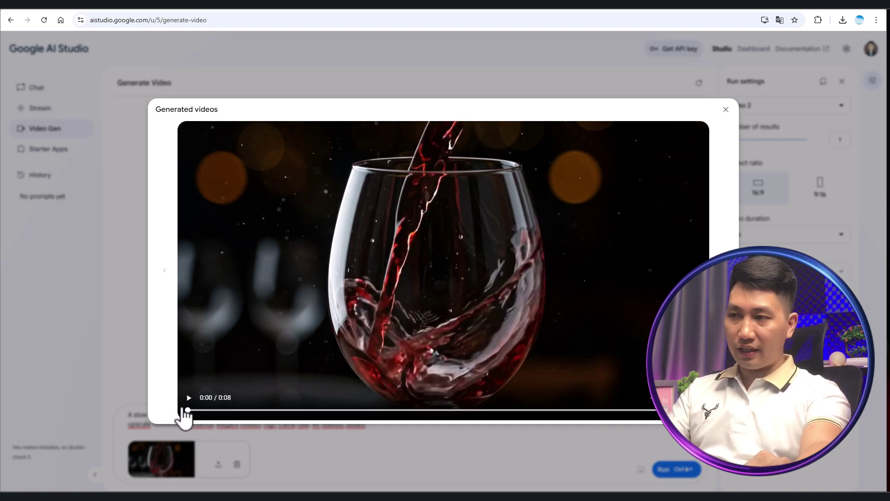
left_click(188, 398)
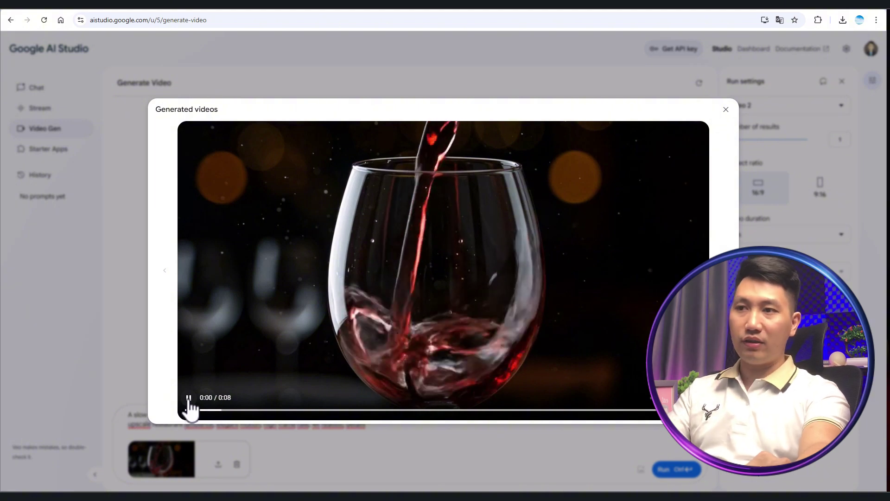
left_click(189, 398)
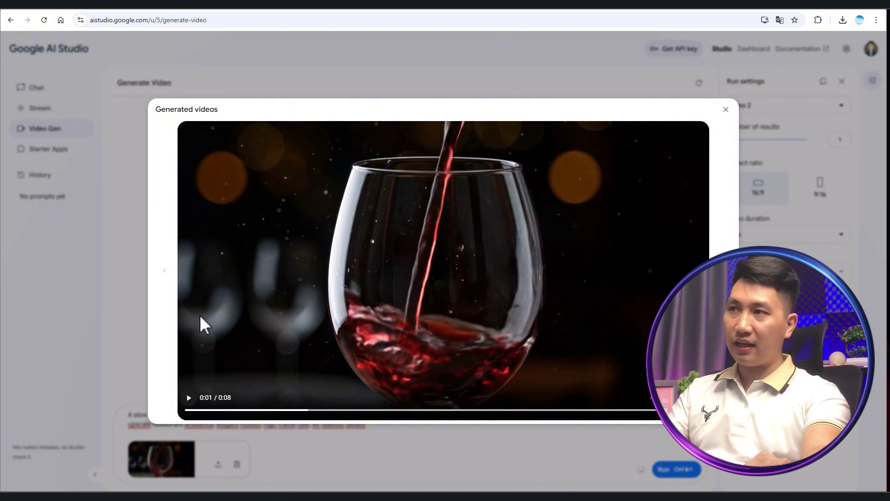
Compare Runway's wine video with the Veo 2 version again, play the Veo 2 one to its end, and close the viewer.
left_click(167, 11)
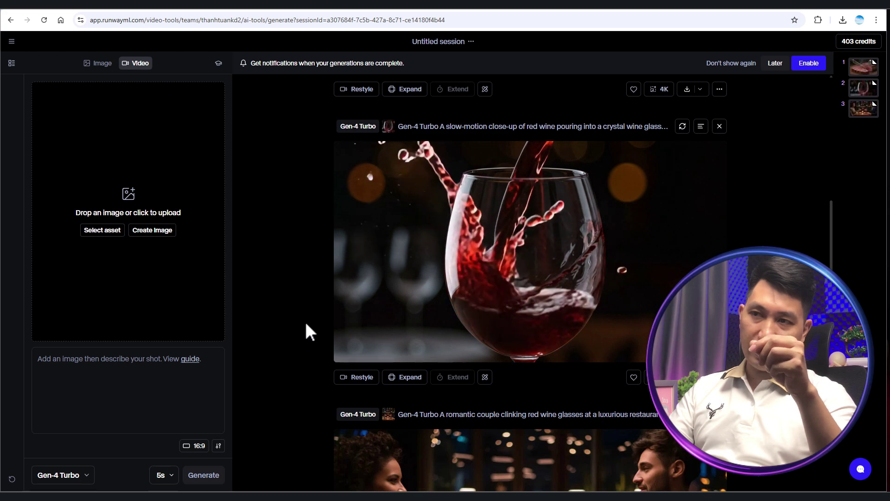
left_click(115, 13)
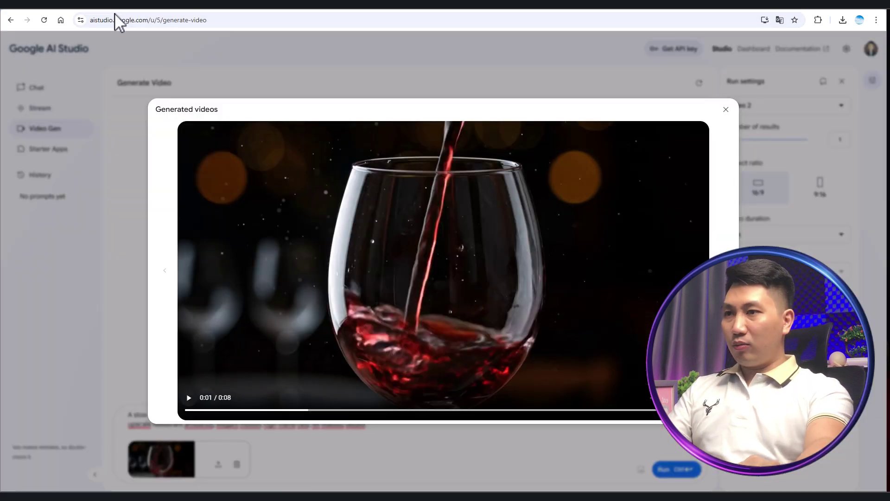
left_click(189, 399)
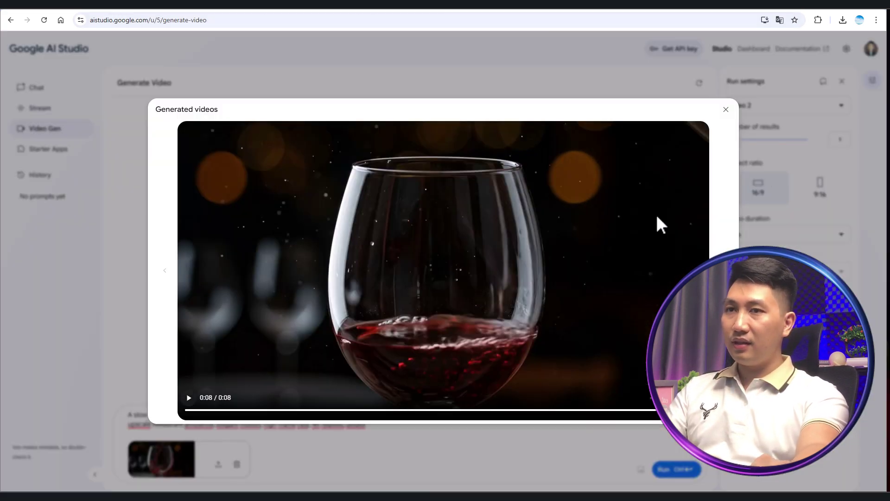
left_click(726, 111)
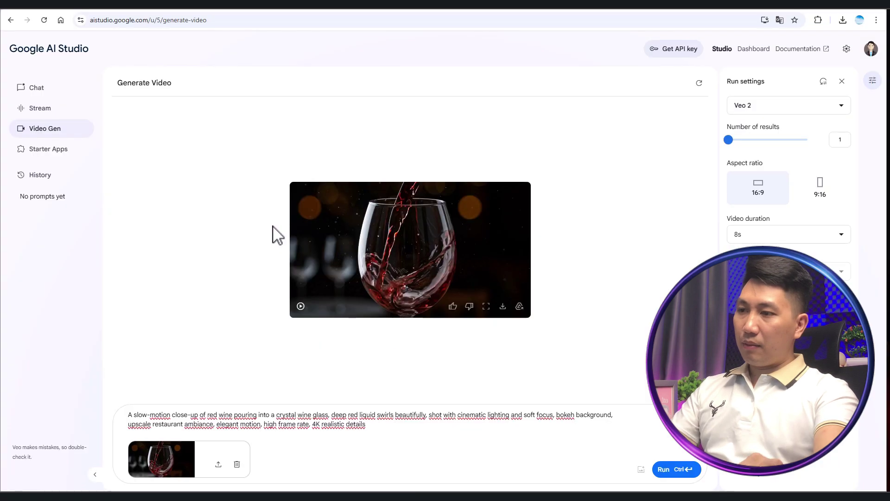
Remove the wine glass image and try to generate a video from the anime prompt about a teenage girl summoning an energy scythe.
left_click(246, 468)
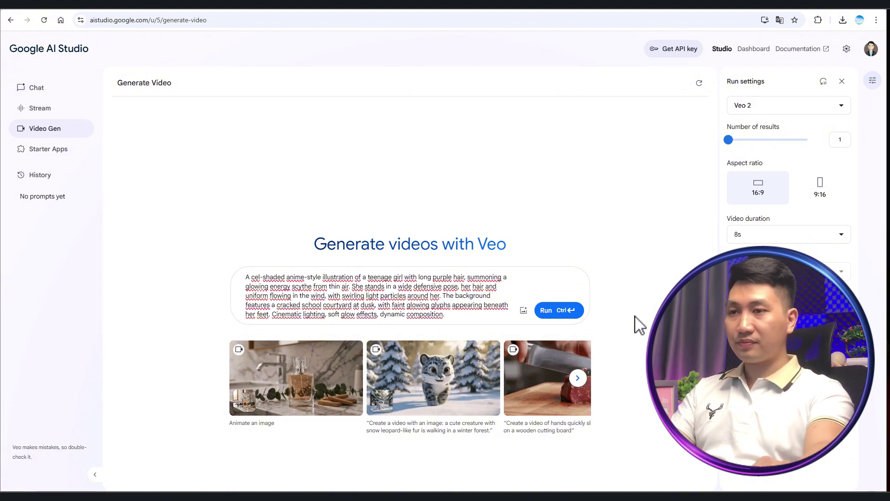
left_click(574, 313)
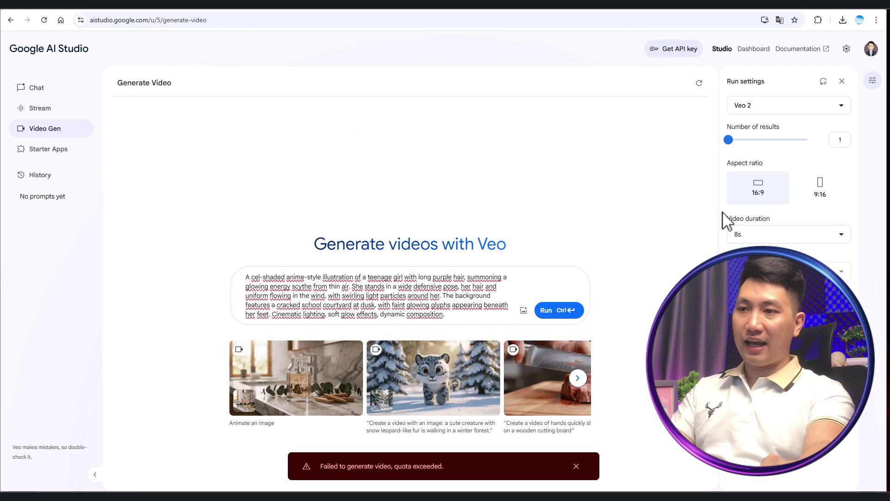
left_click(576, 466)
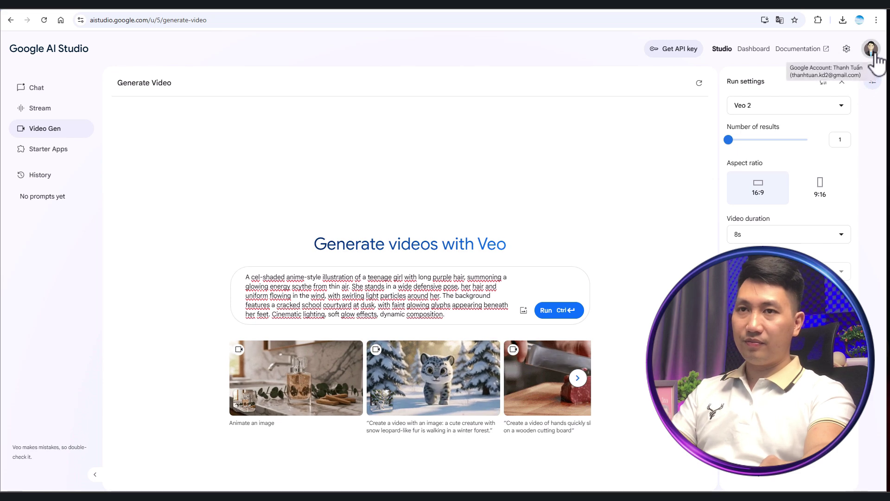
left_click(559, 311)
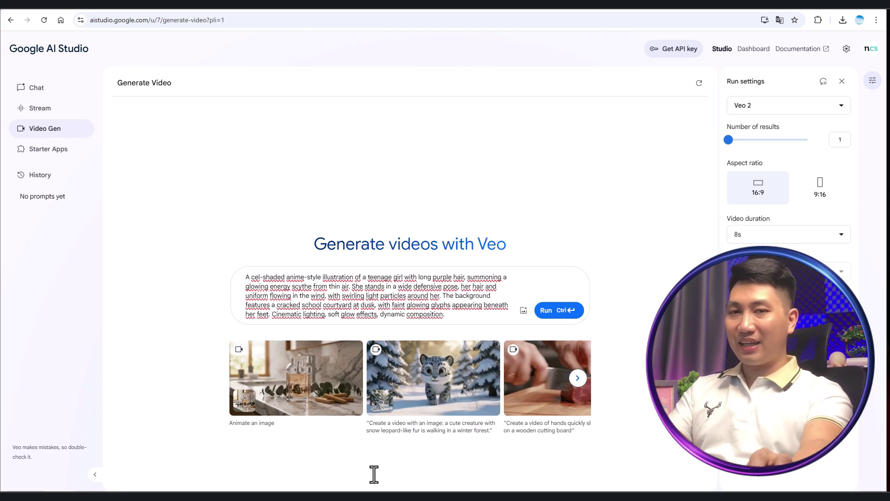
Replace "teenage girl" with "woman" in the anime scythe prompt and generate the video.
left_click(319, 287)
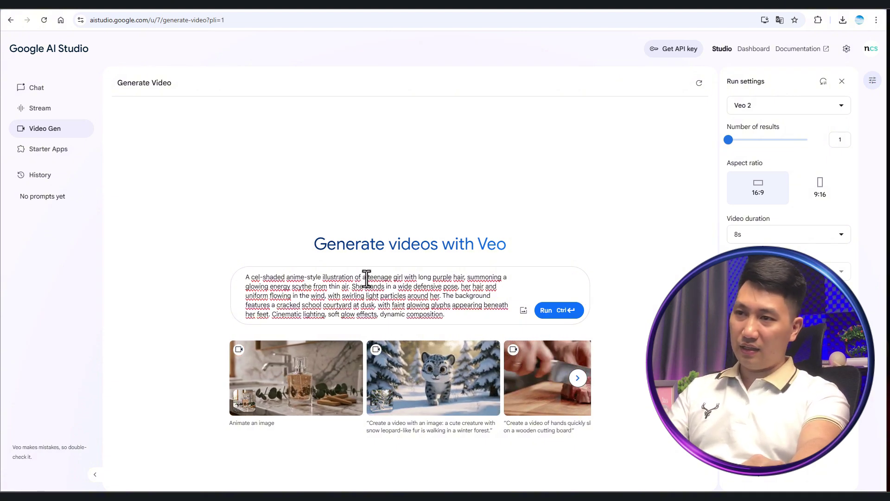
left_click_drag(366, 279, 402, 277)
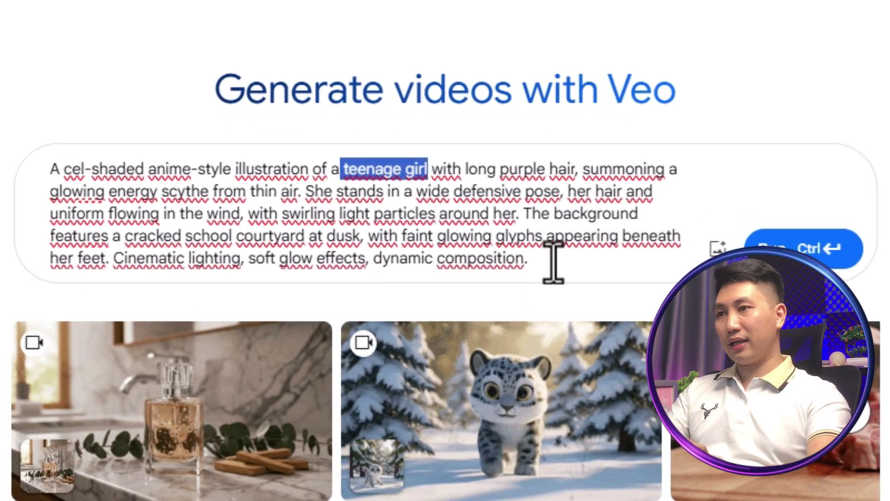
type("woman")
left_click(553, 264)
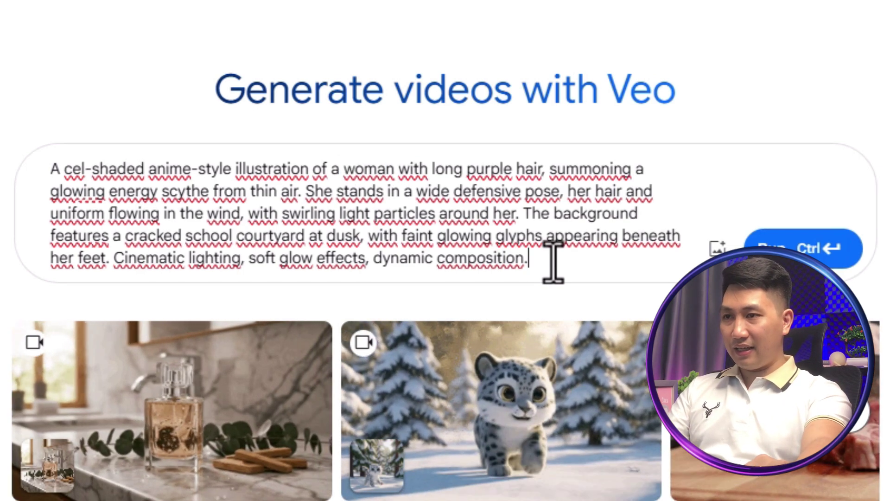
left_click(847, 245)
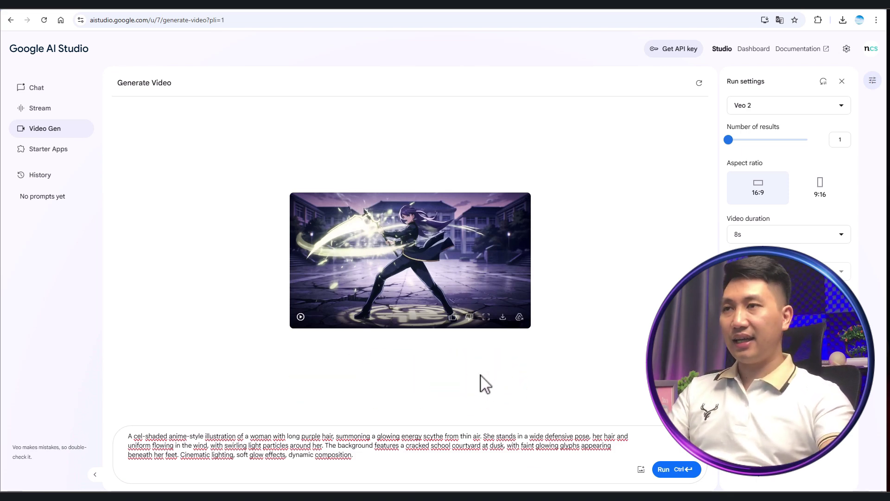
Open the generated anime scythe video in the enlarged viewer and play it.
left_click(487, 317)
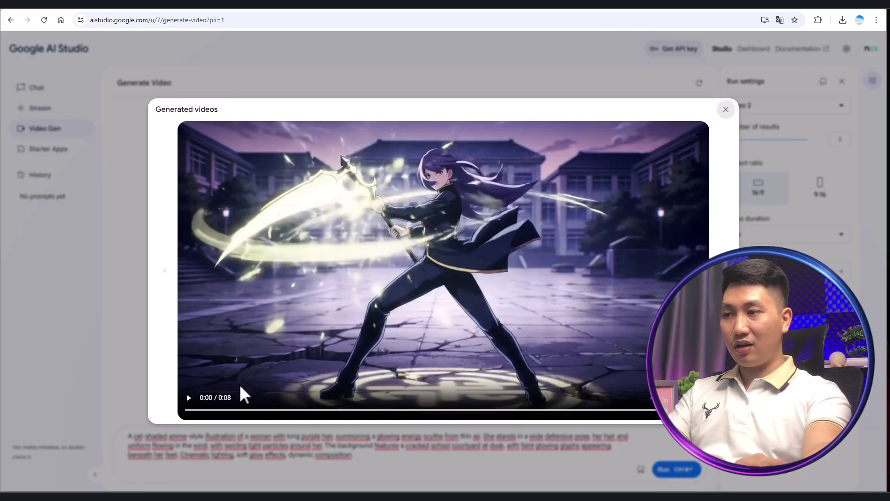
left_click(189, 398)
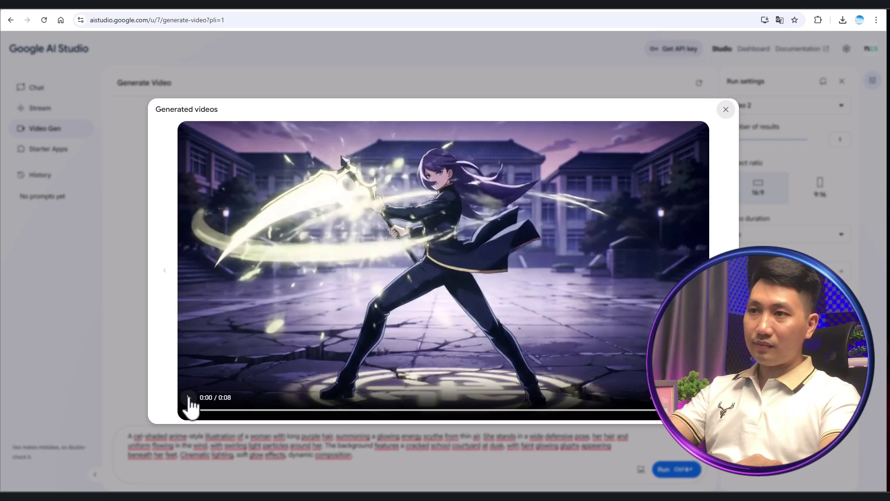